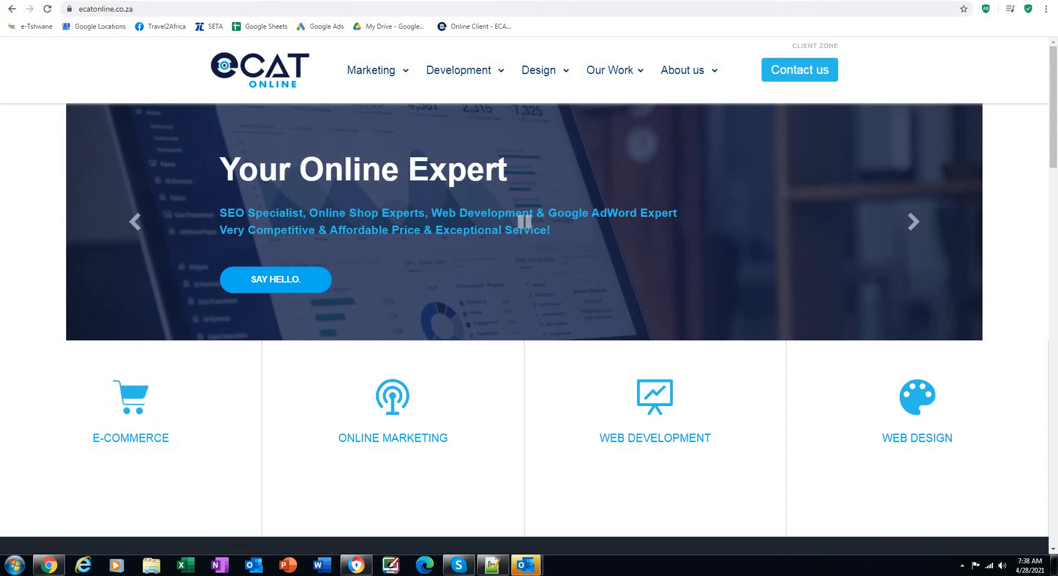
# - Switch to the Google Ads account and open the settings overview of all campaigns
pyautogui.hotkey('ctrl', 'Tab')
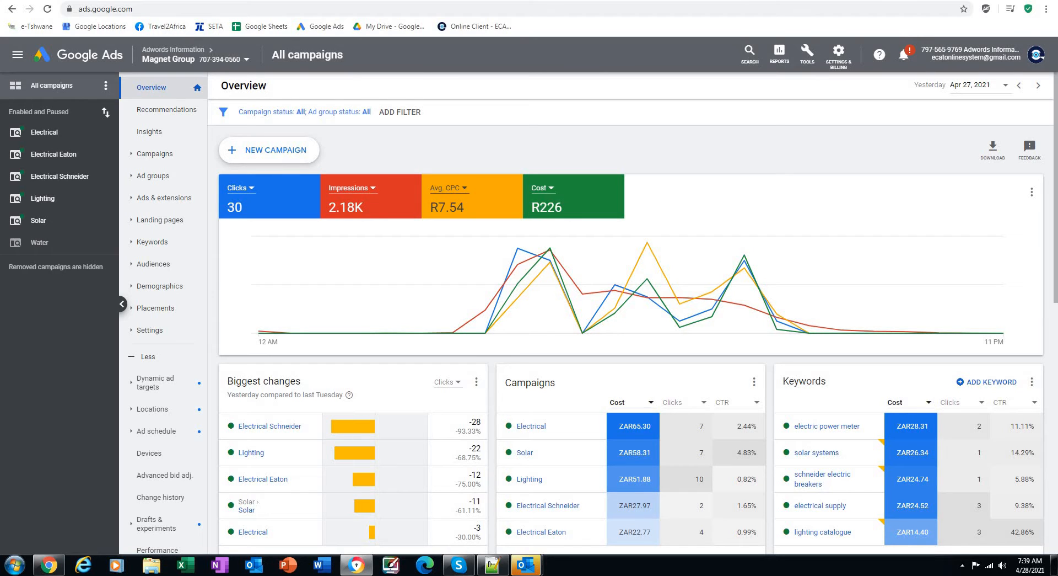
pyautogui.click(146, 158)
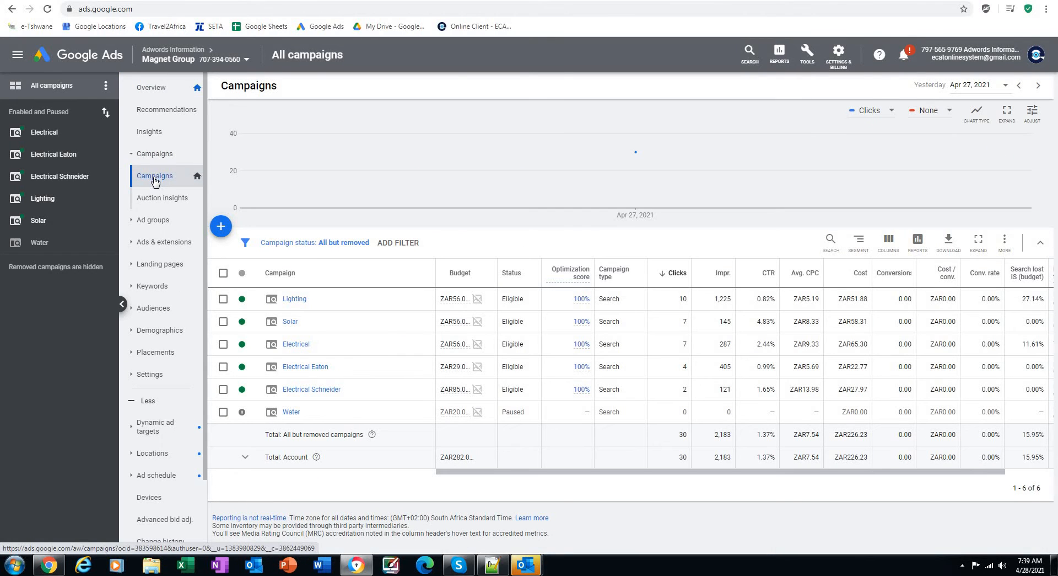
pyautogui.click(149, 375)
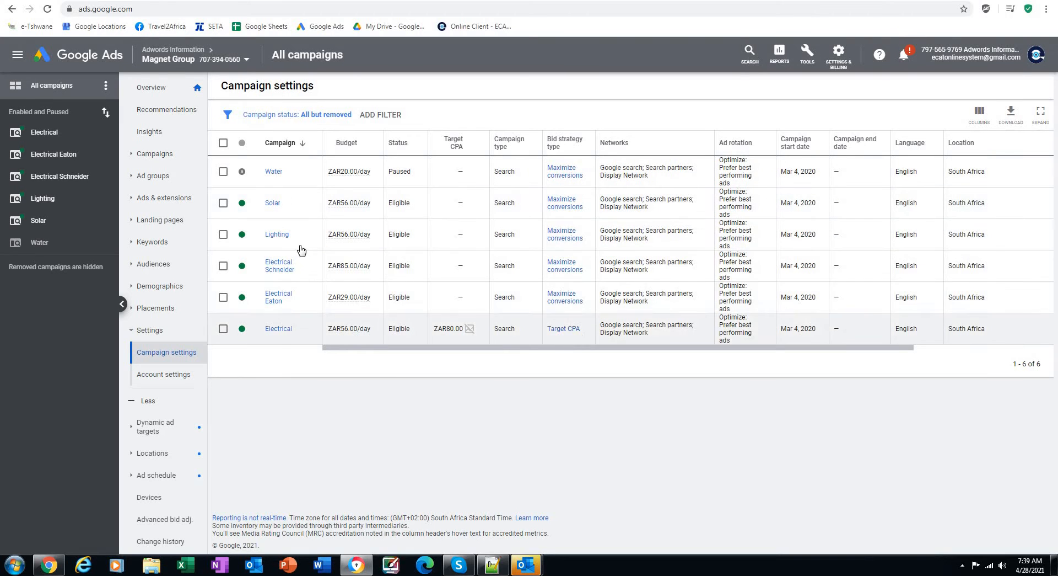
# - Select the Solar campaign and open its ad schedule for editing
pyautogui.click(223, 204)
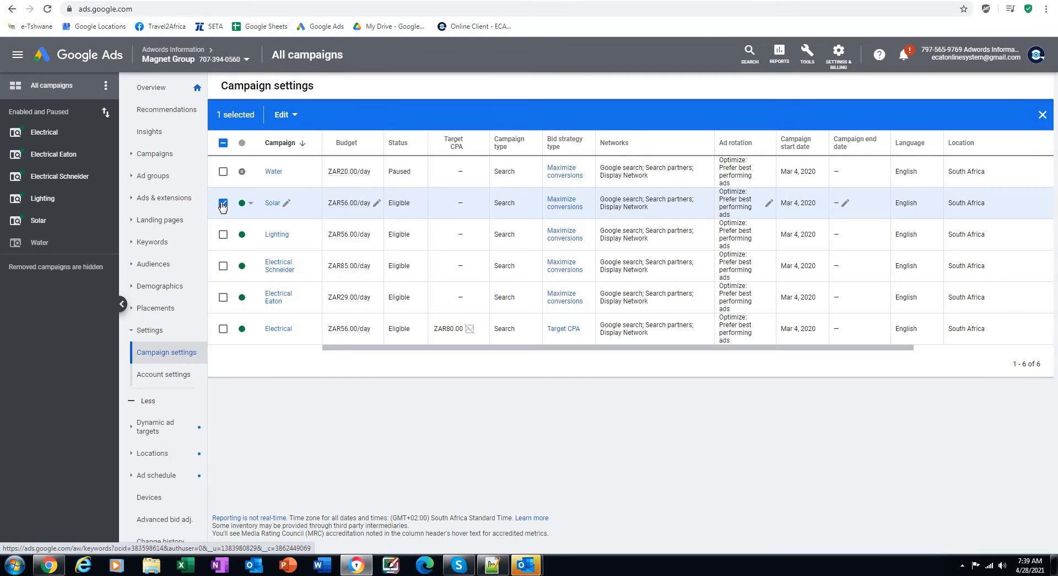
pyautogui.click(299, 117)
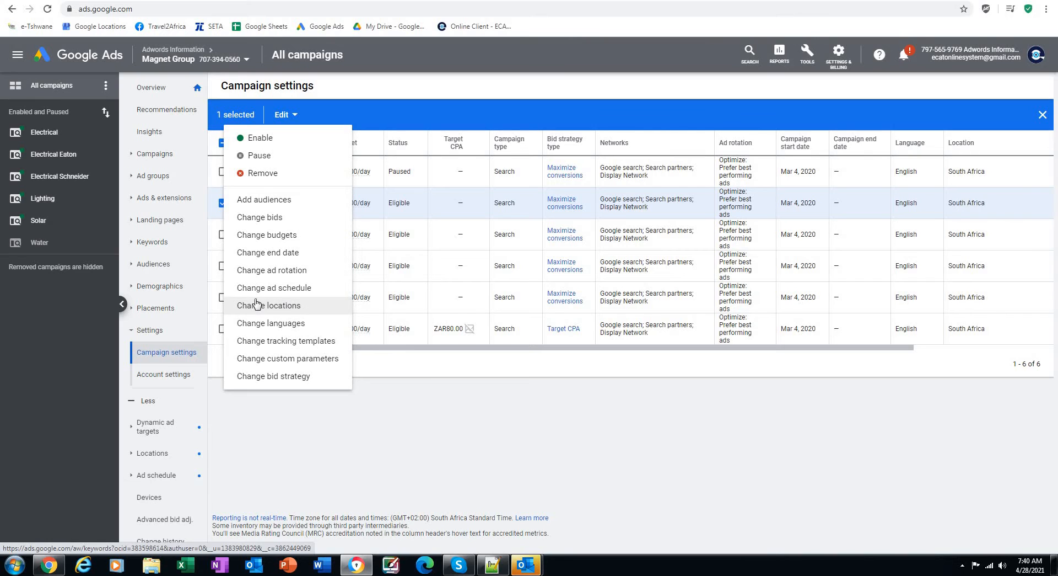
pyautogui.click(293, 291)
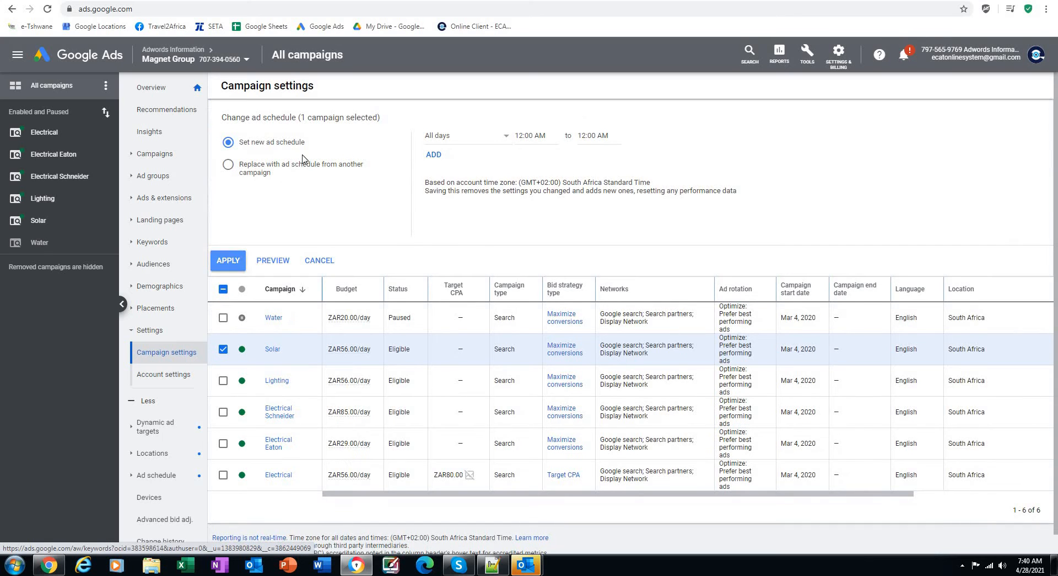
# - Add four more time rows to the Solar campaign's new ad schedule
pyautogui.click(432, 157)
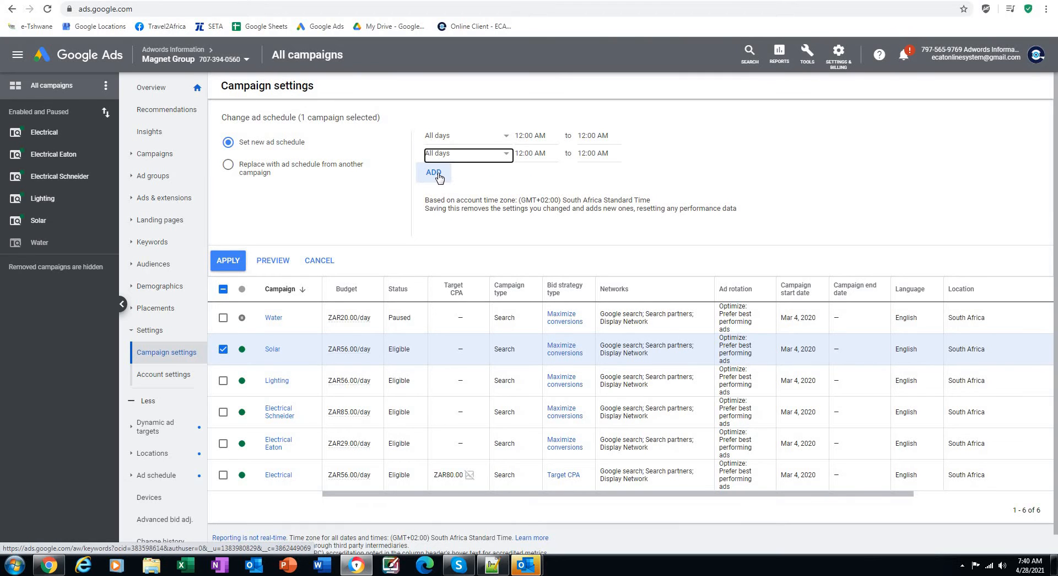
pyautogui.click(438, 176)
pyautogui.click(436, 191)
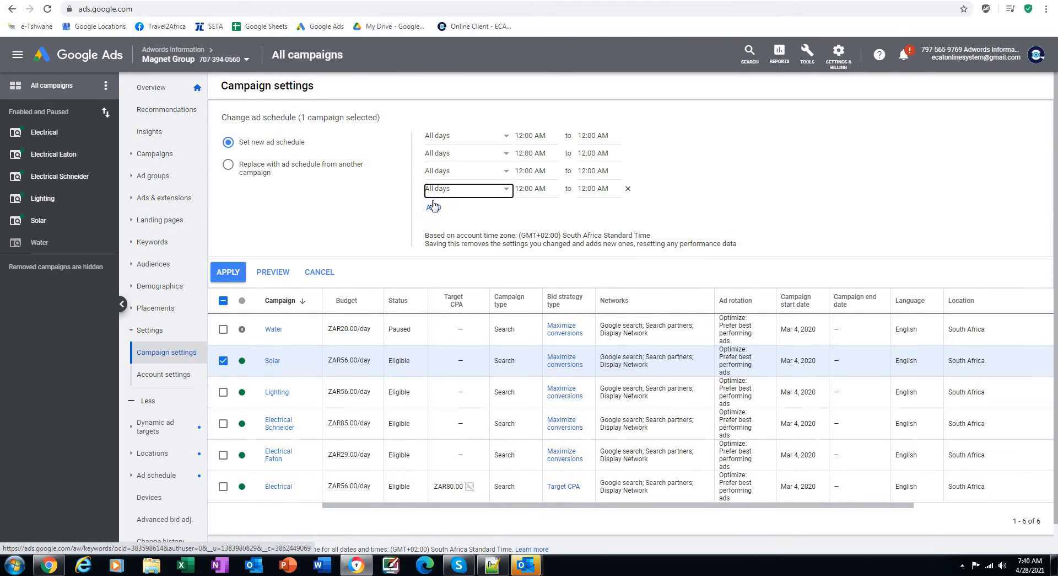
pyautogui.click(433, 207)
# - Set the days of the first three schedule rows to Mondays - Fridays, Saturdays and Sundays
pyautogui.click(491, 143)
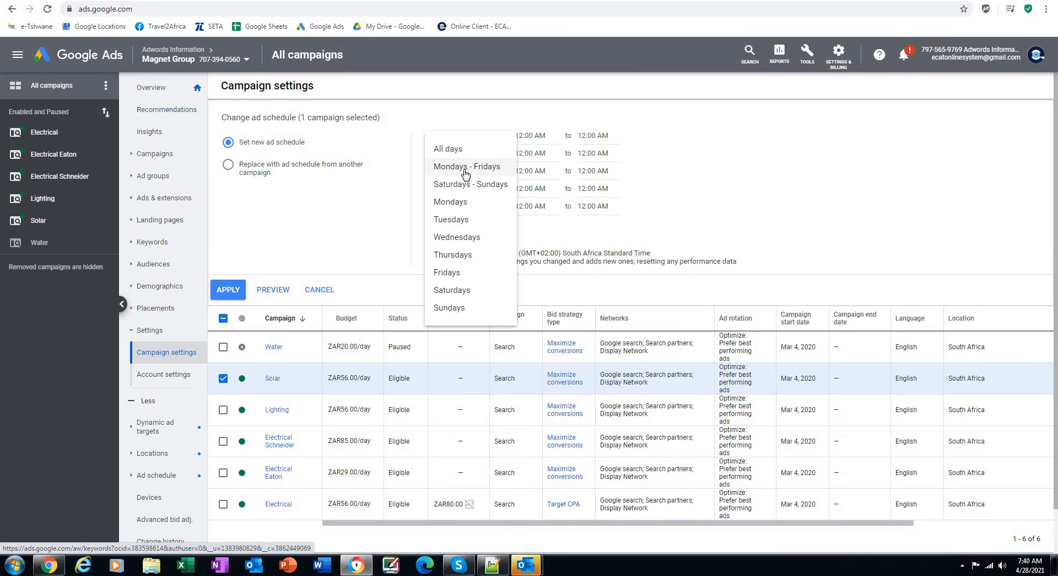
pyautogui.click(465, 172)
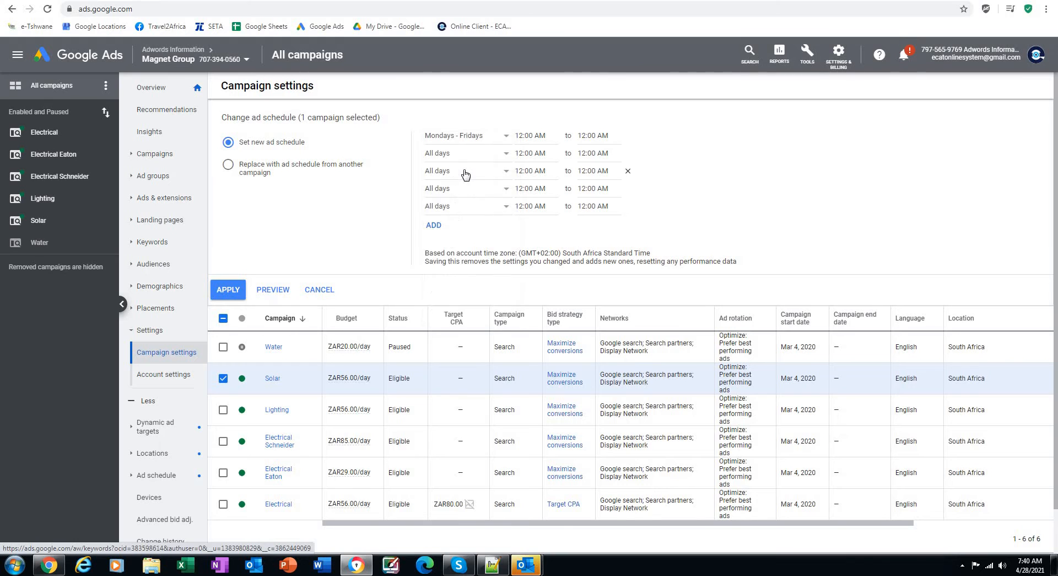
pyautogui.click(499, 153)
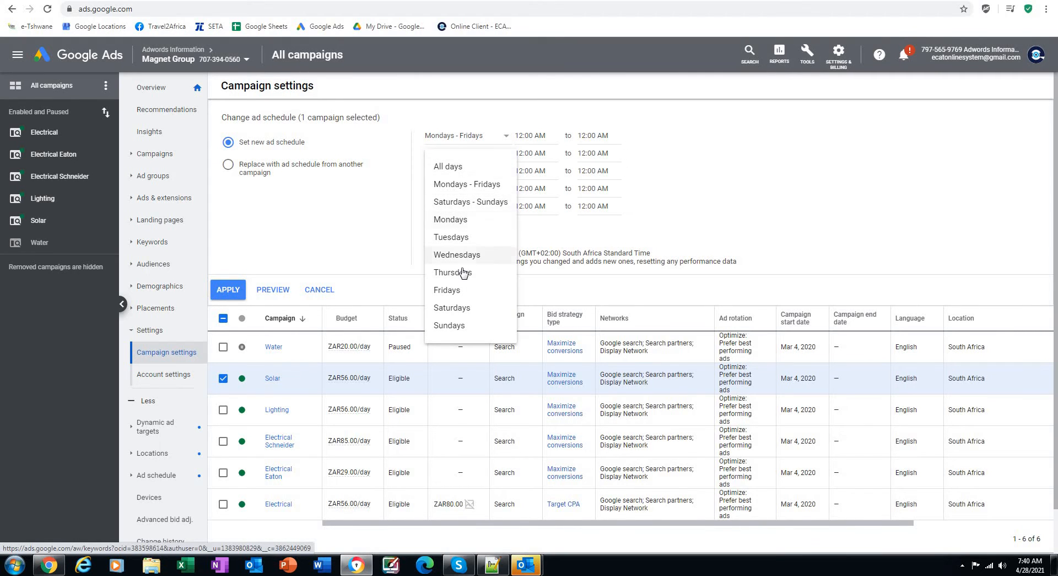
pyautogui.click(463, 312)
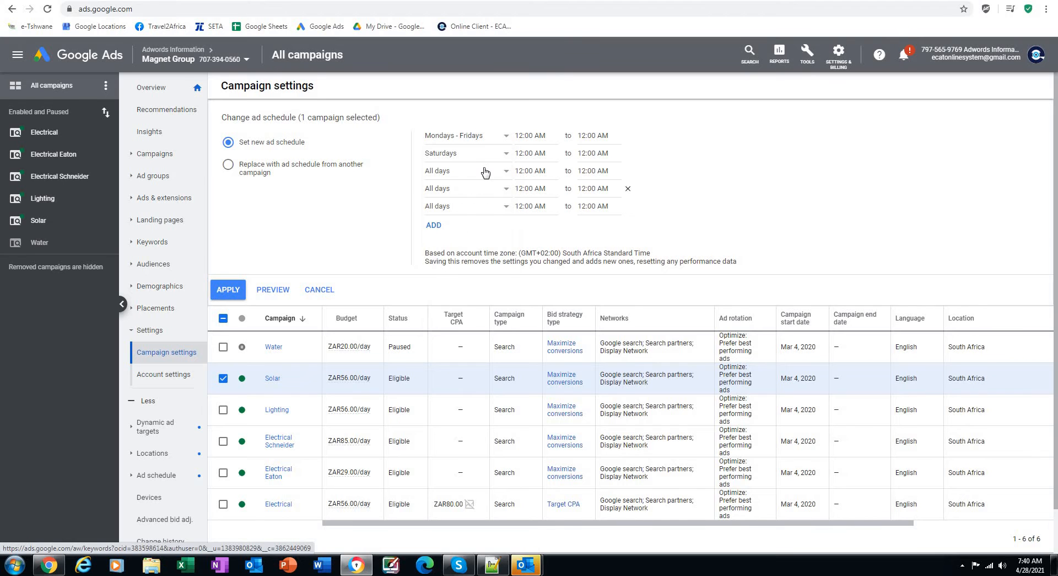
pyautogui.click(476, 172)
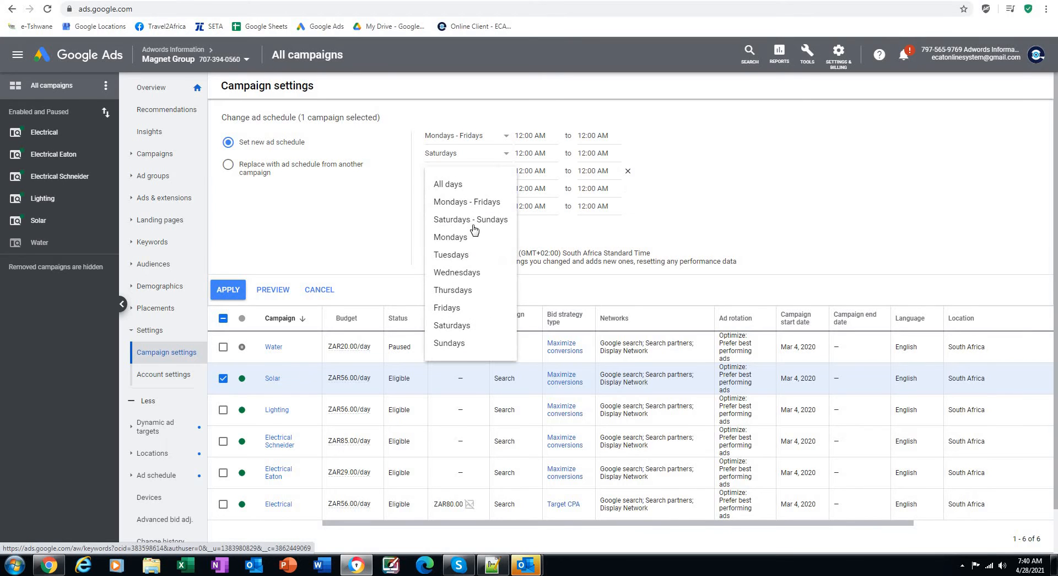
pyautogui.click(465, 344)
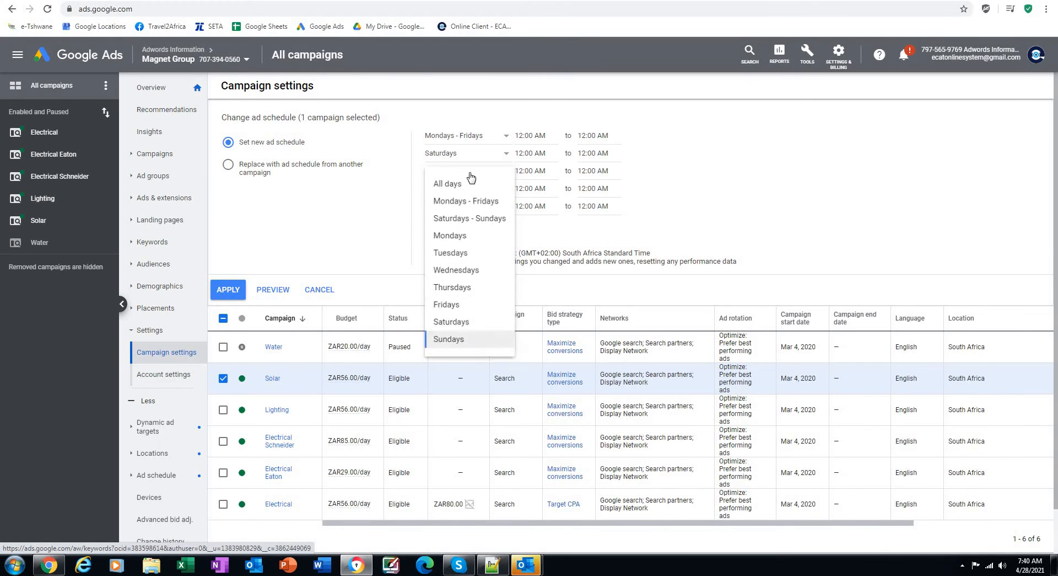
# - Remove the two unused All days rows from the ad schedule
pyautogui.click(628, 189)
pyautogui.moveTo(629, 193)
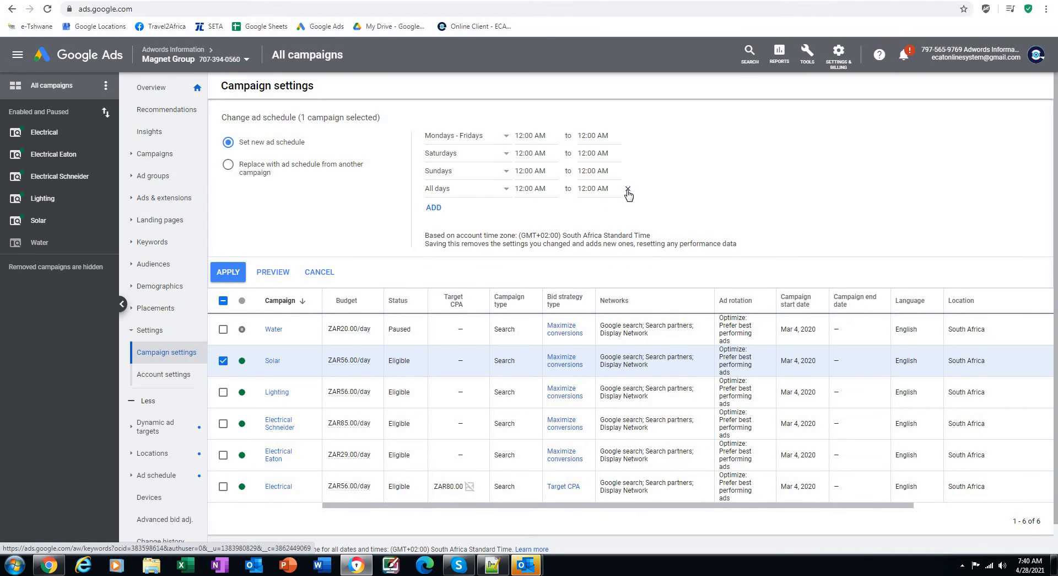
pyautogui.click(628, 189)
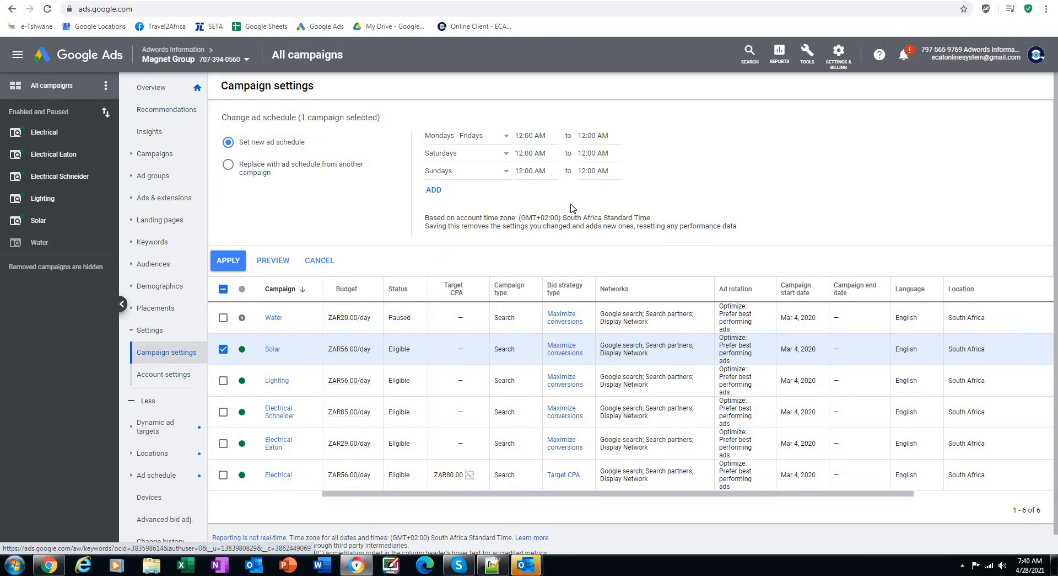
# - Set the Mondays - Fridays schedule to run from 7:00 AM to 5:00 PM
pyautogui.moveTo(544, 138)
pyautogui.click(528, 135)
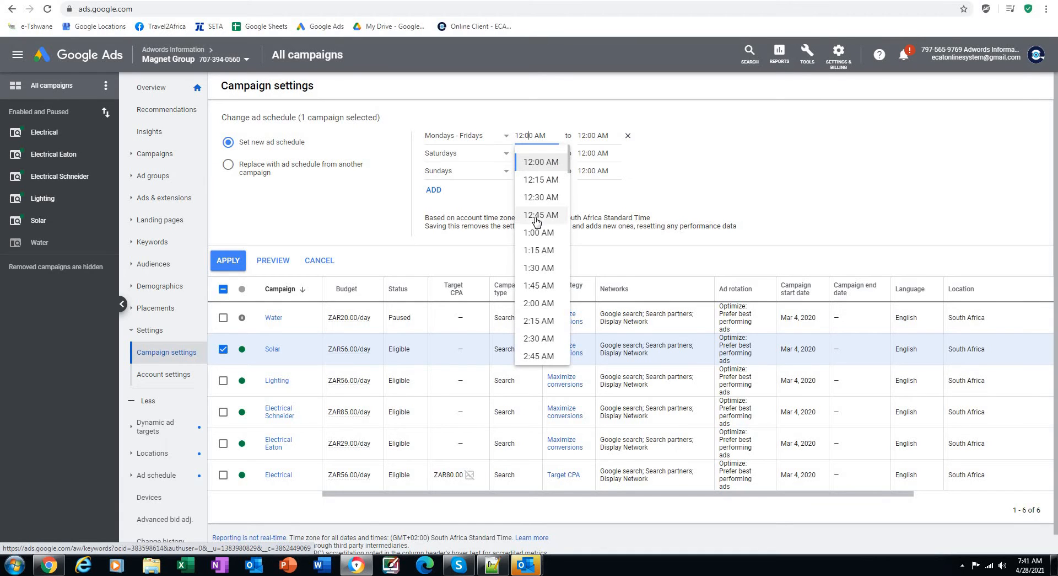
pyautogui.scroll(-4, 537, 220)
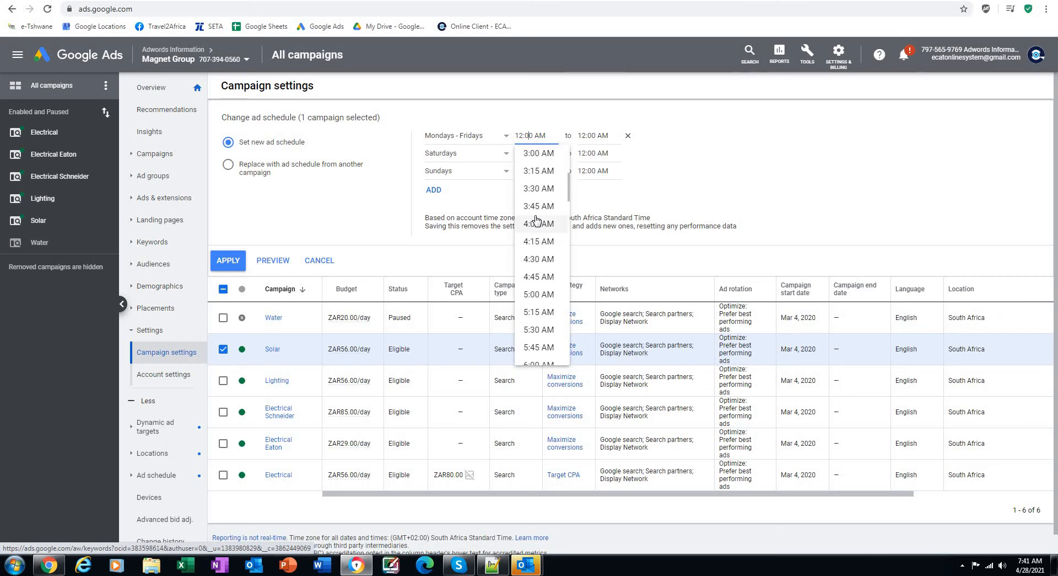
pyautogui.scroll(-5, 537, 221)
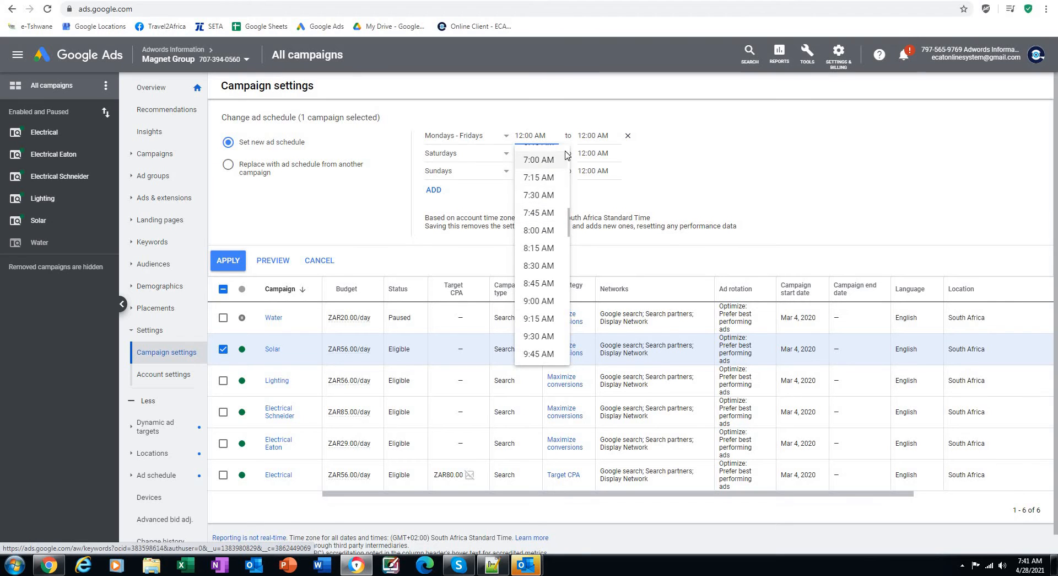
pyautogui.click(562, 159)
pyautogui.click(609, 135)
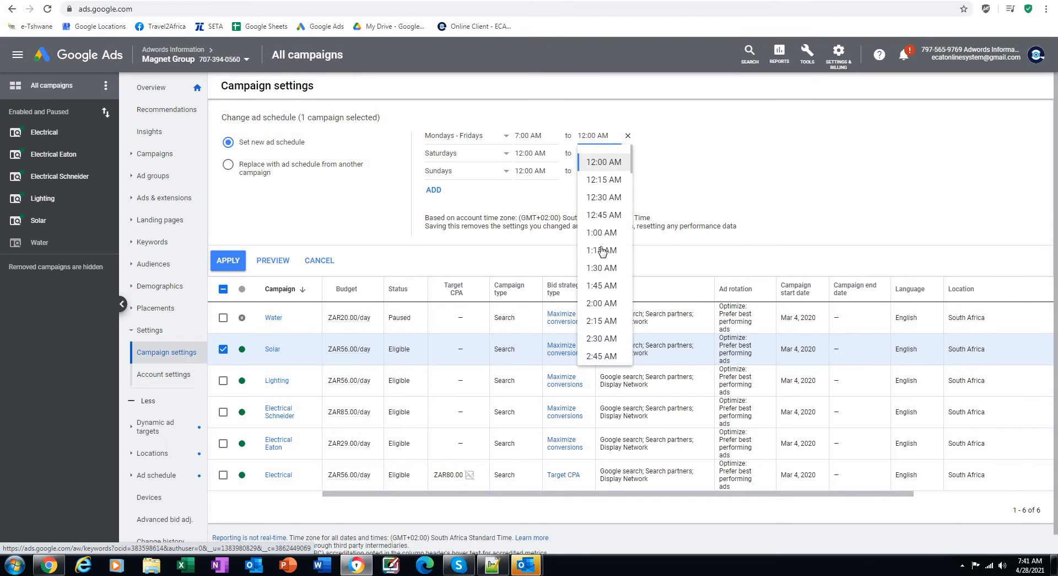
pyautogui.scroll(-5, 595, 276)
pyautogui.scroll(-15, 595, 276)
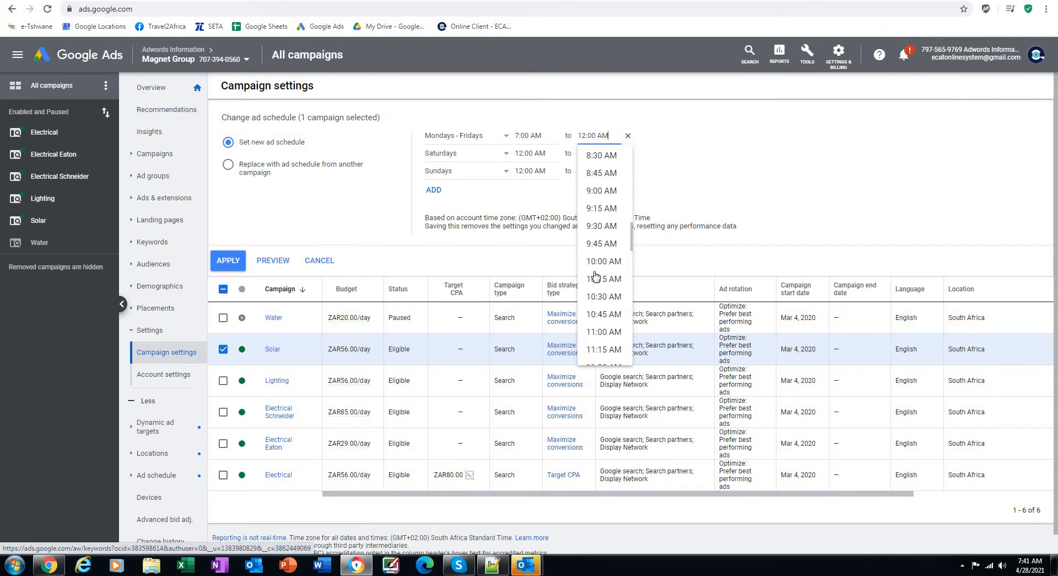
pyautogui.scroll(-1, 596, 270)
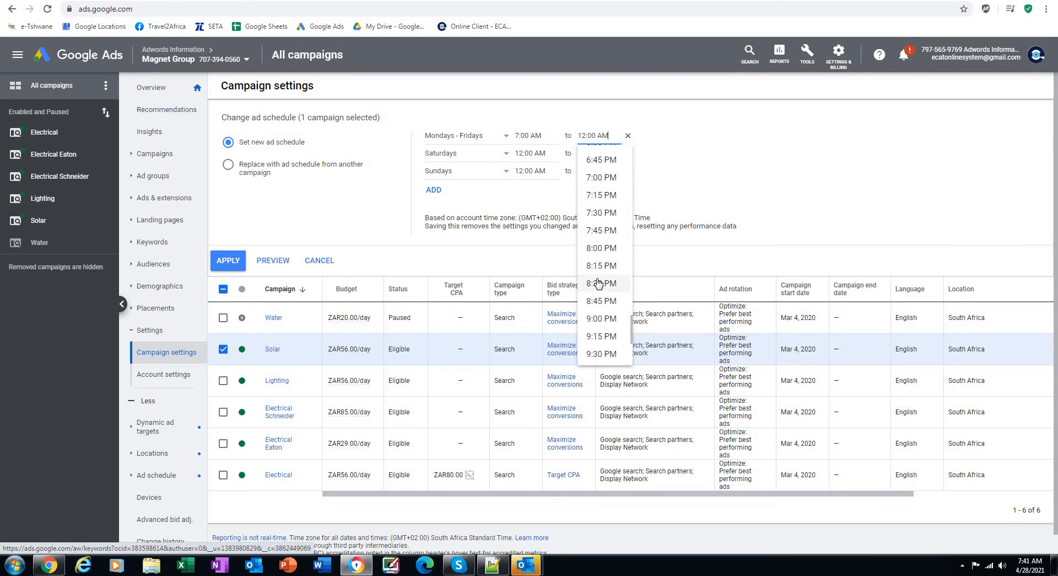
pyautogui.scroll(2, 599, 199)
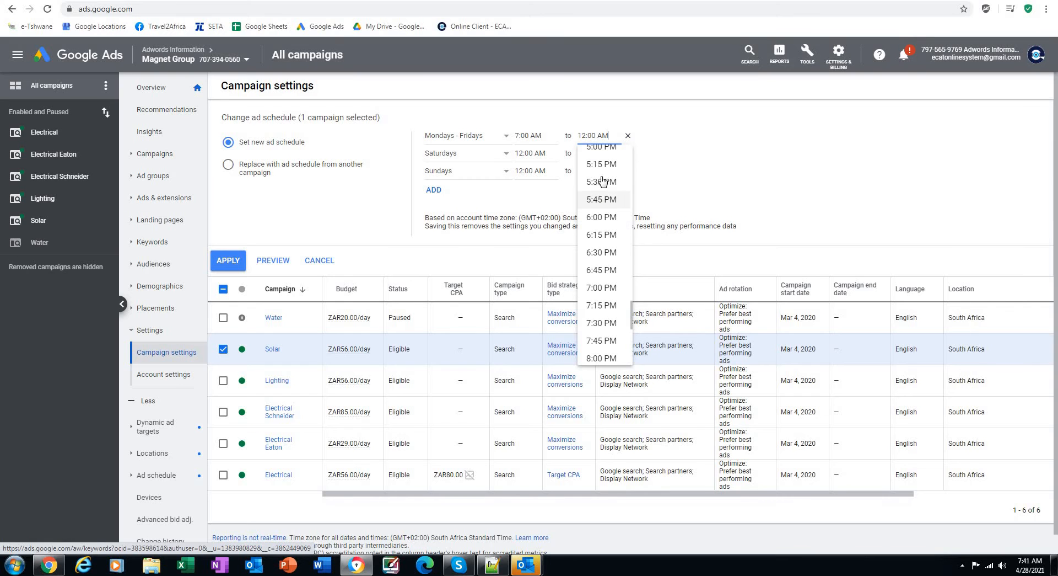
pyautogui.click(600, 148)
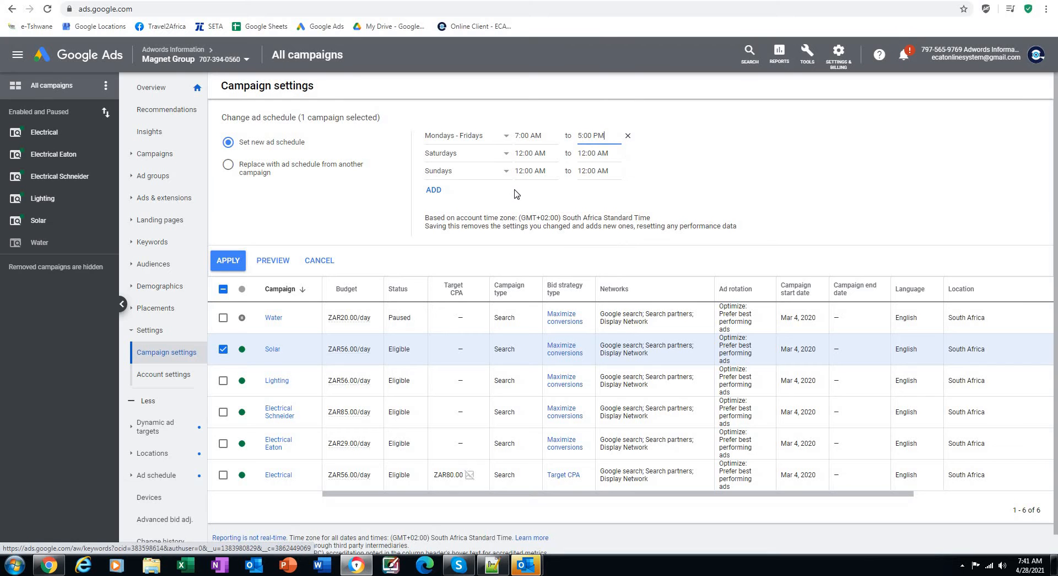
# - Set the Saturdays schedule to run from 9:00 AM to 1:00 PM
pyautogui.click(527, 154)
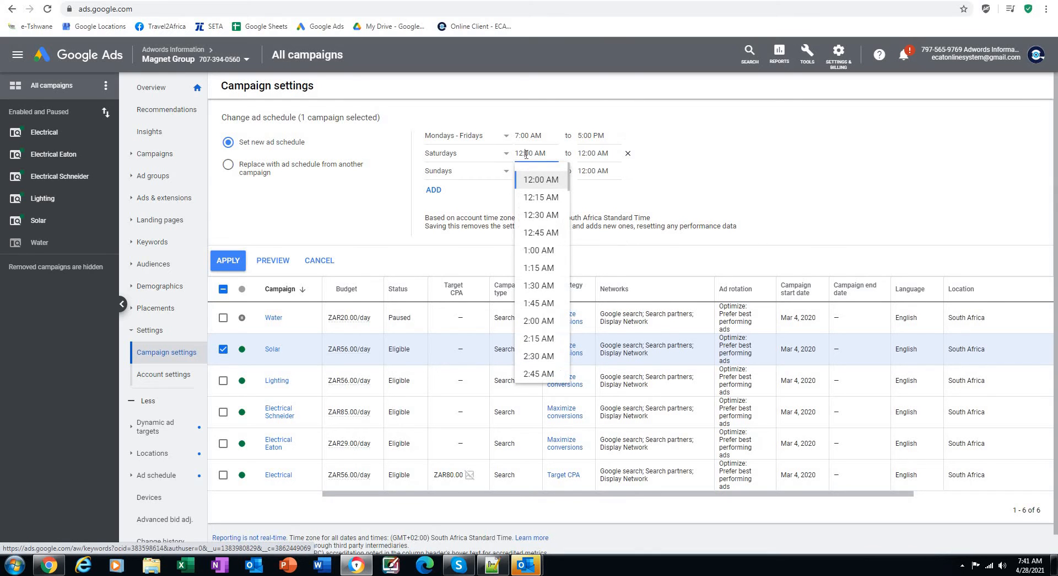
pyautogui.scroll(-3, 544, 322)
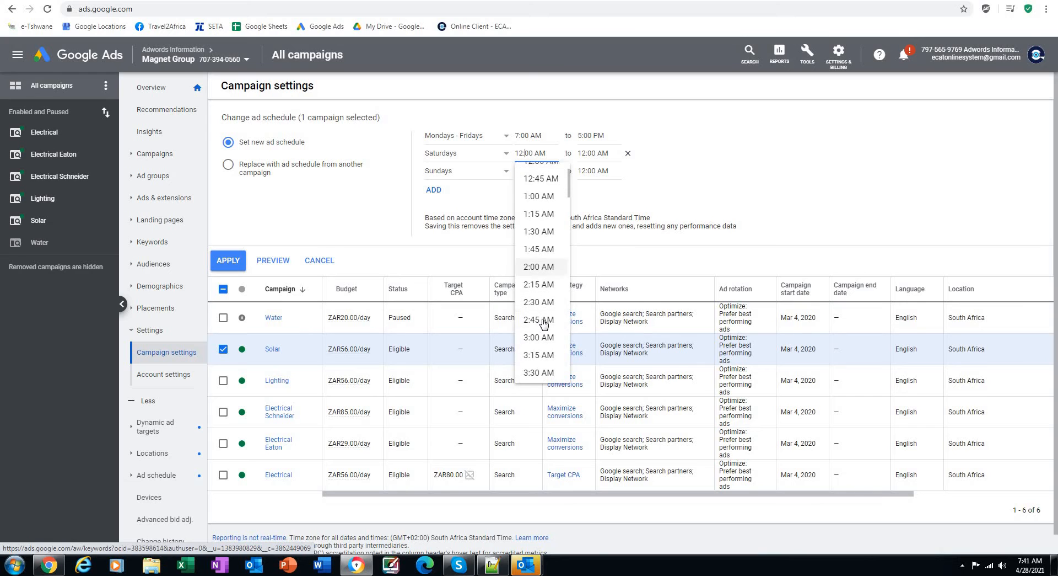
pyautogui.scroll(-5, 540, 324)
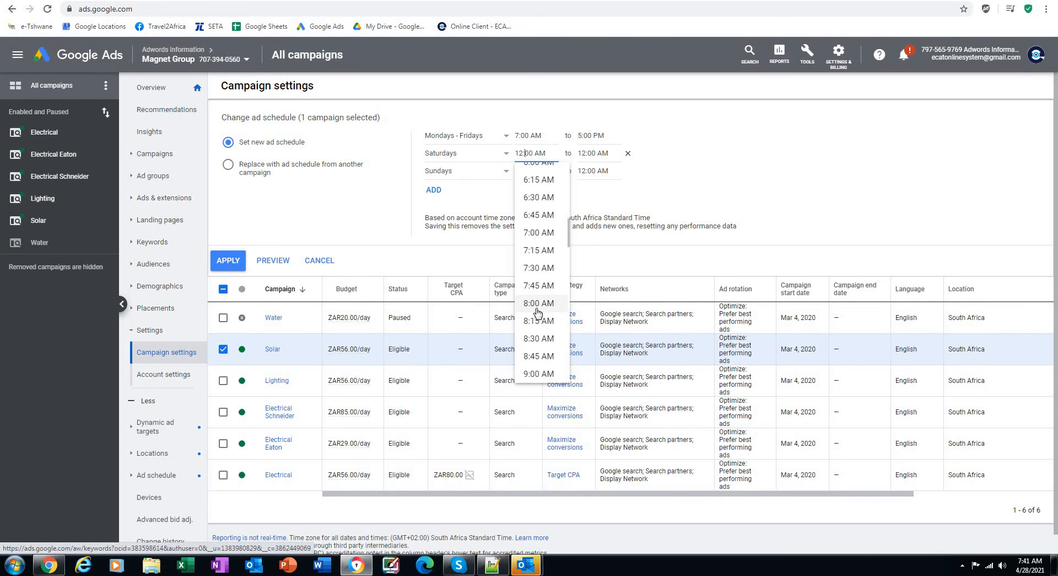
pyautogui.scroll(-1, 540, 326)
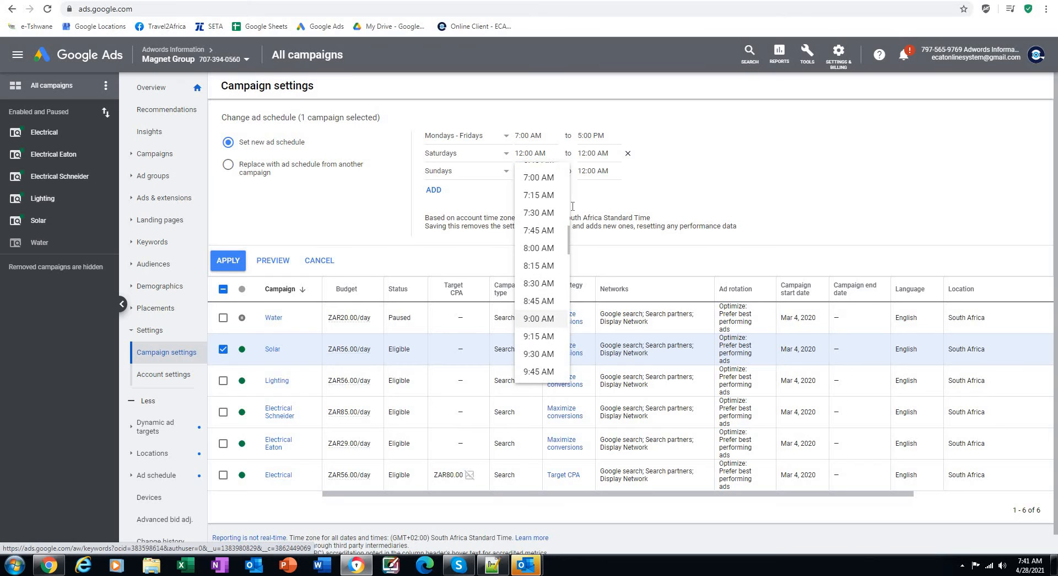
pyautogui.click(543, 319)
pyautogui.click(602, 152)
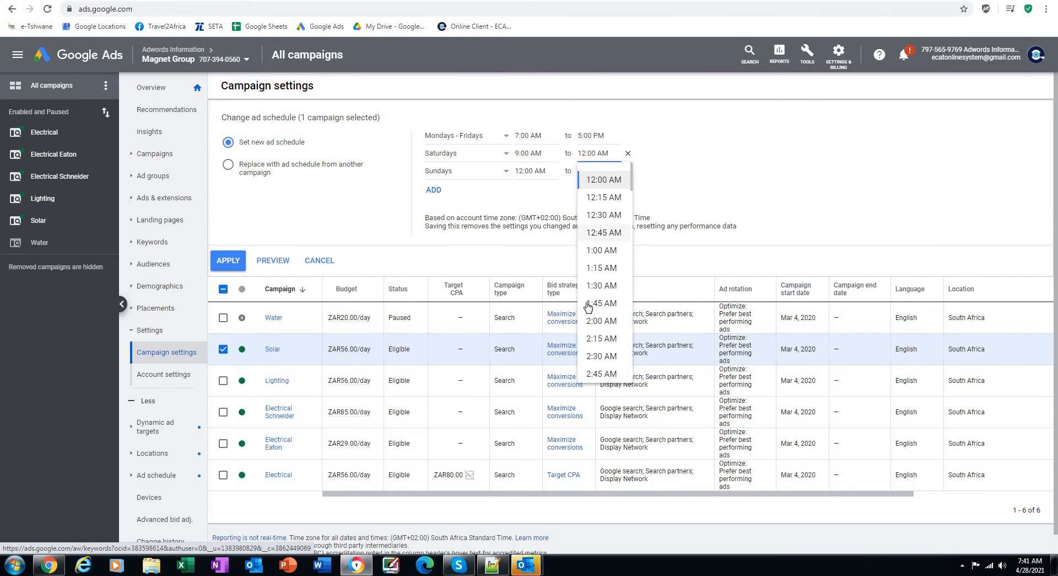
pyautogui.scroll(-5, 590, 303)
pyautogui.scroll(-9, 606, 233)
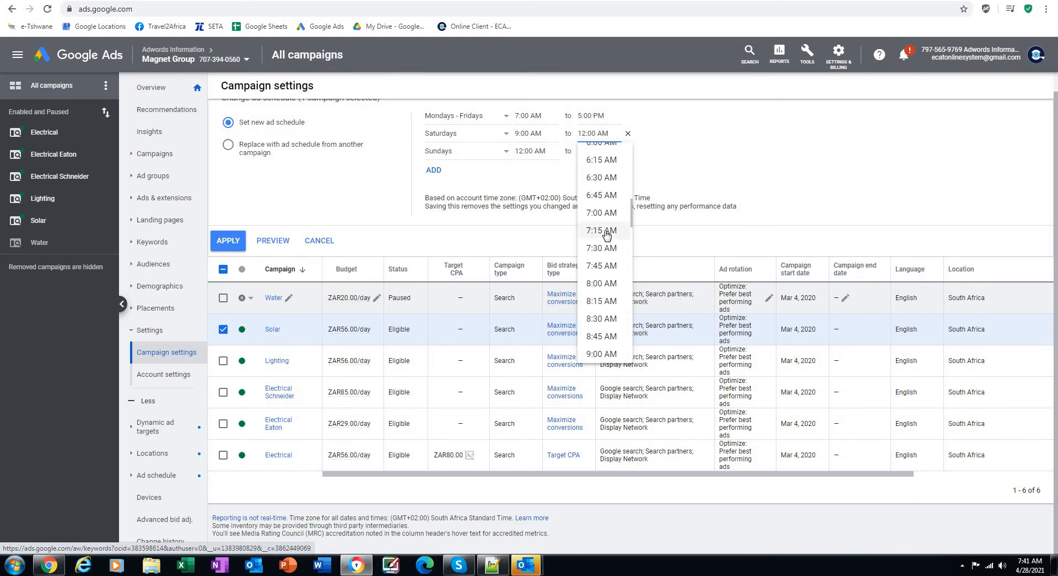
pyautogui.scroll(-1, 606, 250)
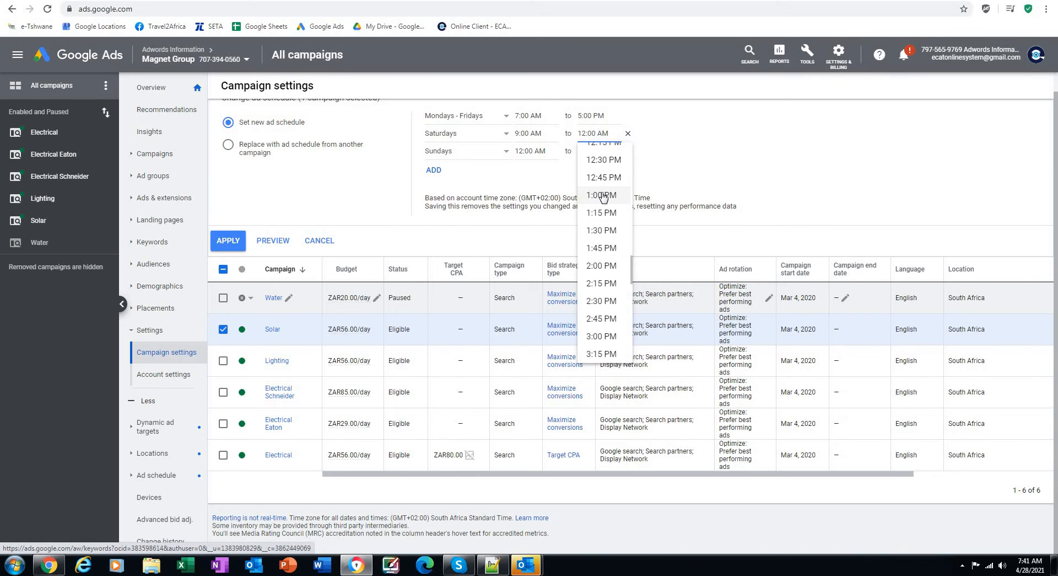
pyautogui.click(603, 195)
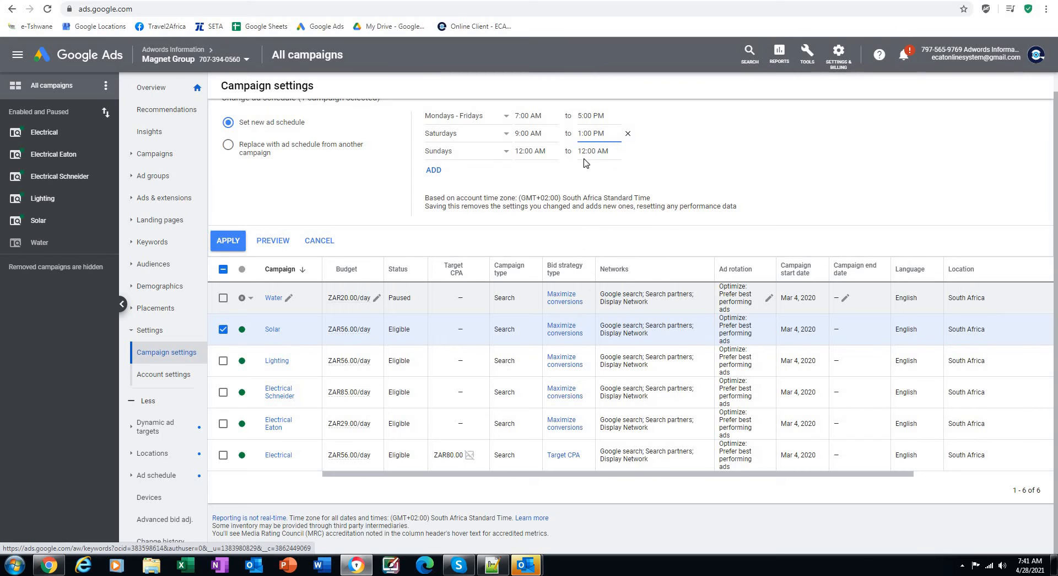
# - Set the start time of the Sundays schedule to 9:00 AM
pyautogui.click(506, 153)
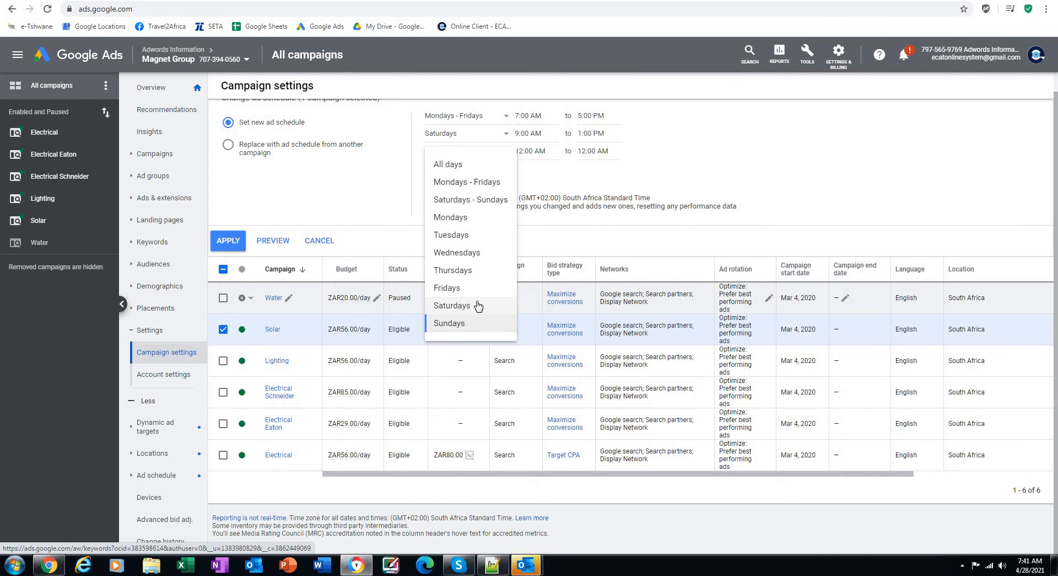
pyautogui.click(546, 151)
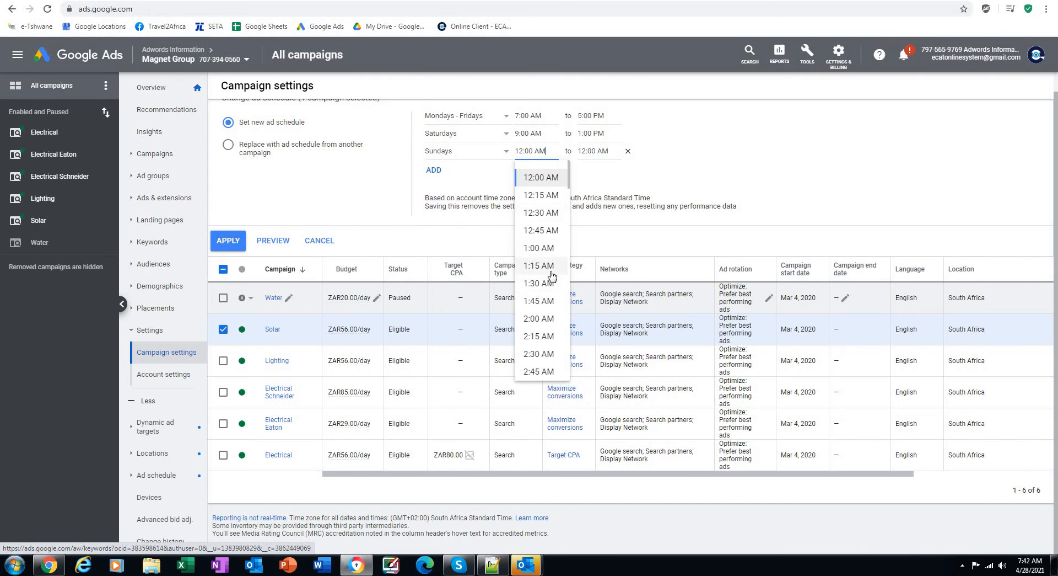
pyautogui.scroll(-1, 548, 274)
pyautogui.scroll(-4, 549, 274)
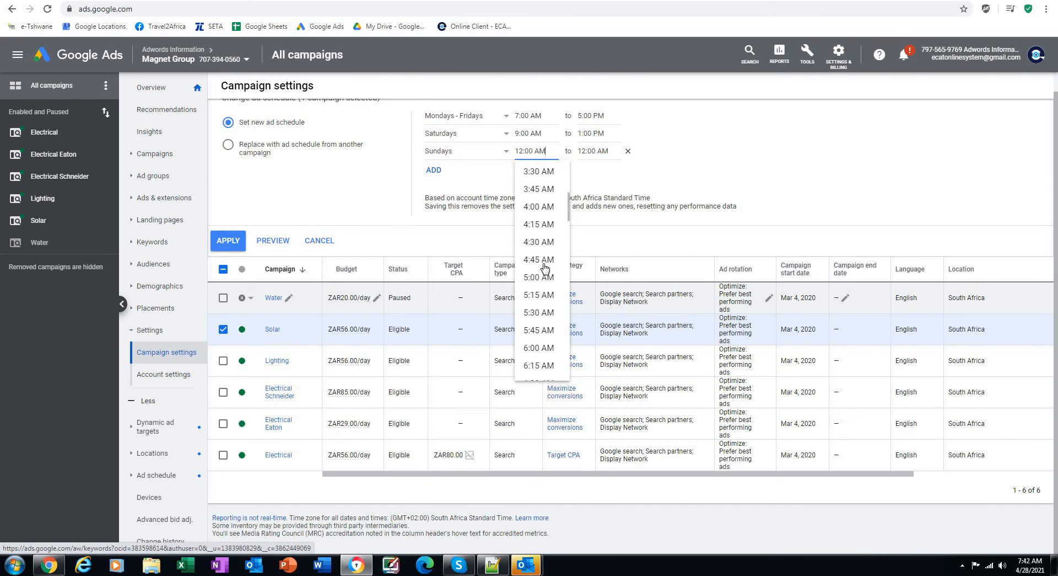
pyautogui.scroll(-2, 538, 259)
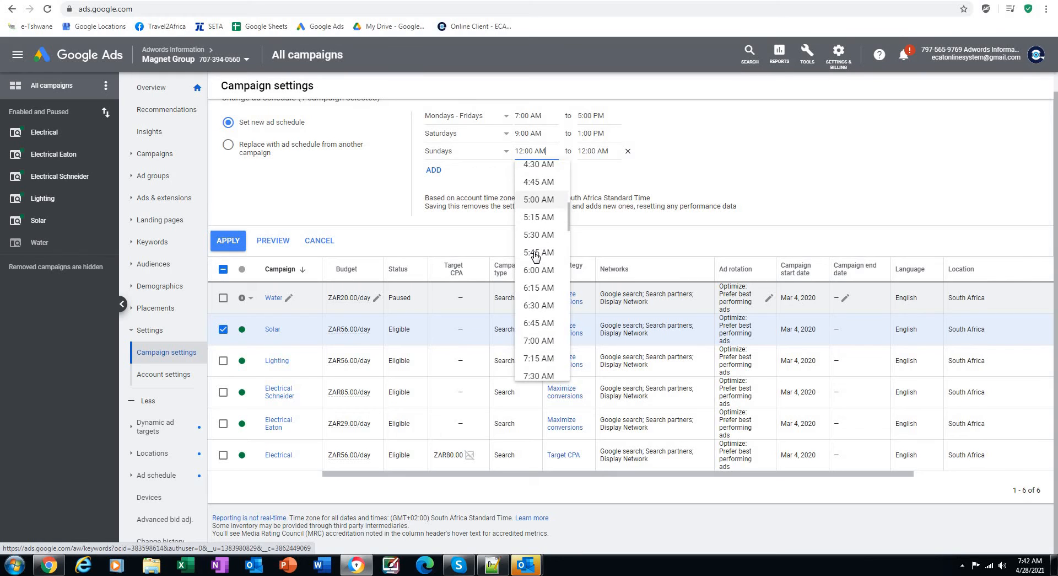
pyautogui.scroll(-2, 535, 258)
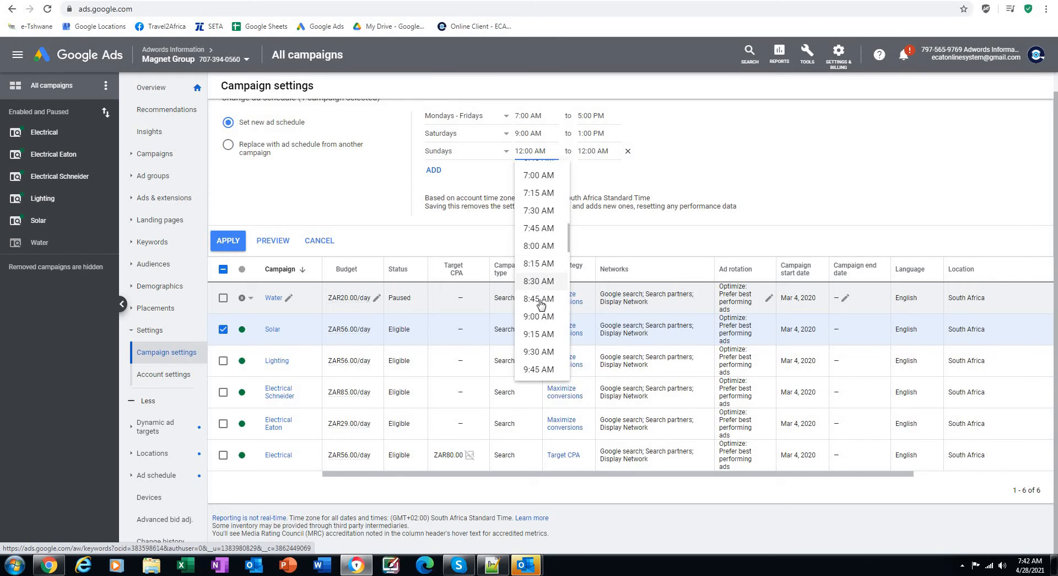
pyautogui.click(539, 316)
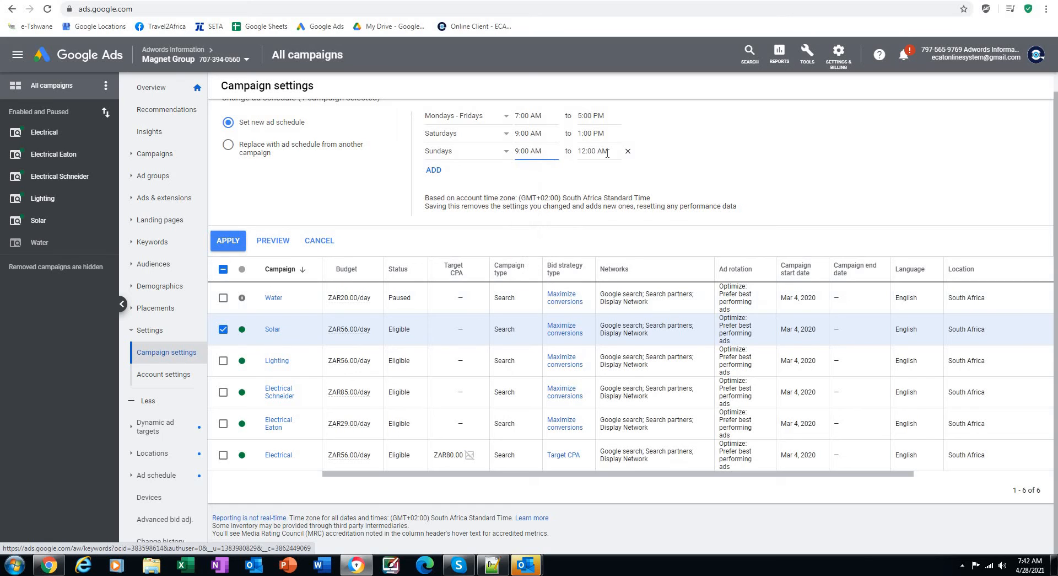
# - Set the end time of the Sundays schedule to 12:00 PM, and discard the ad schedule change without applying it
pyautogui.click(608, 153)
pyautogui.scroll(-8, 595, 268)
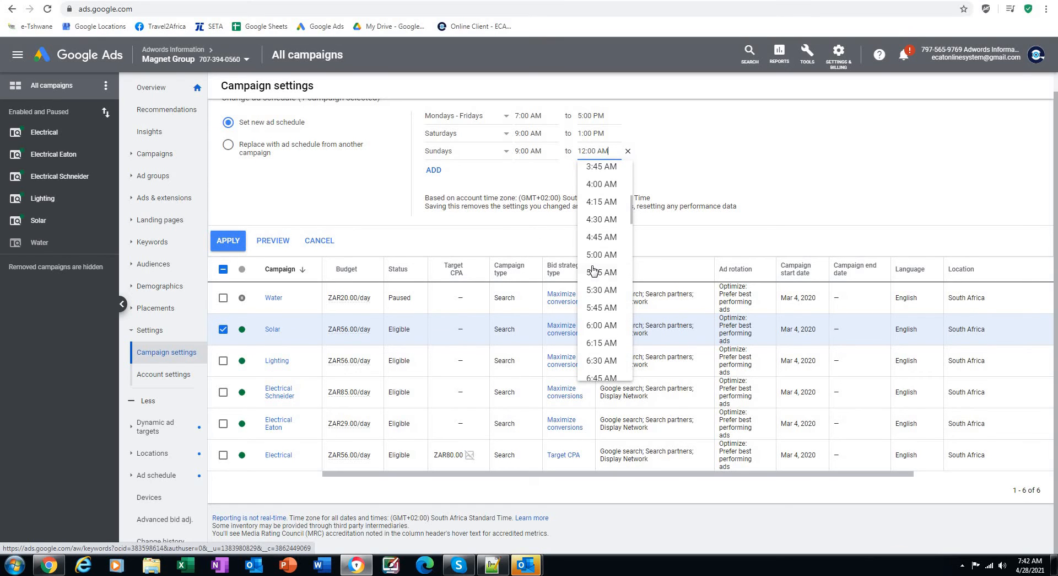
pyautogui.scroll(-3, 594, 269)
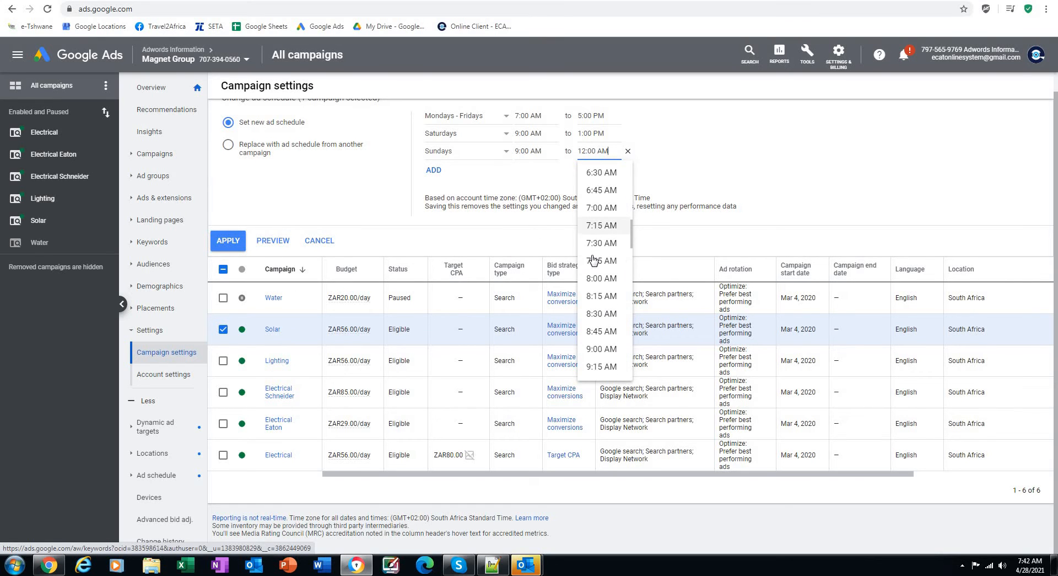
pyautogui.scroll(-4, 596, 254)
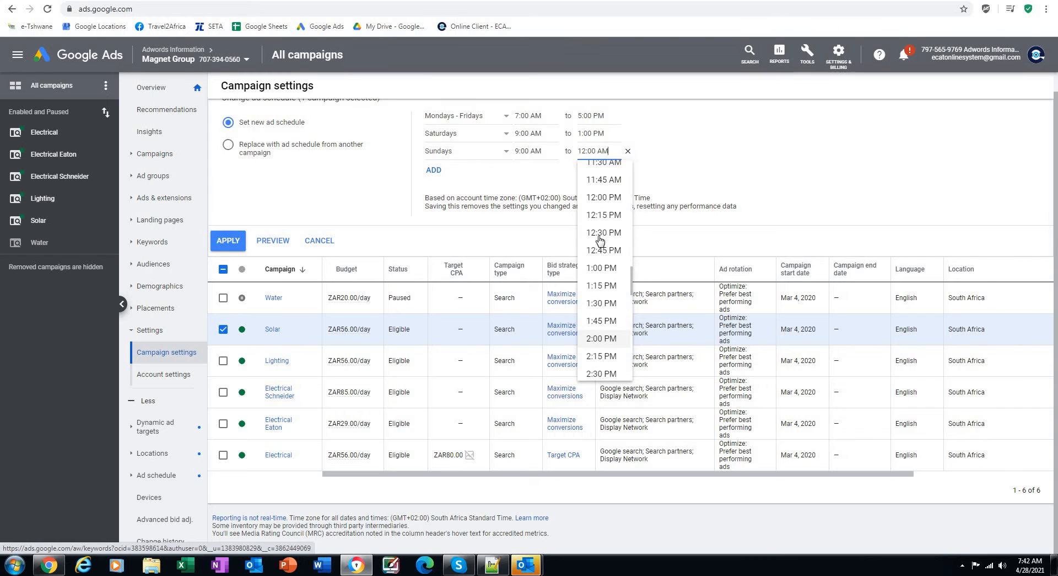
pyautogui.click(606, 198)
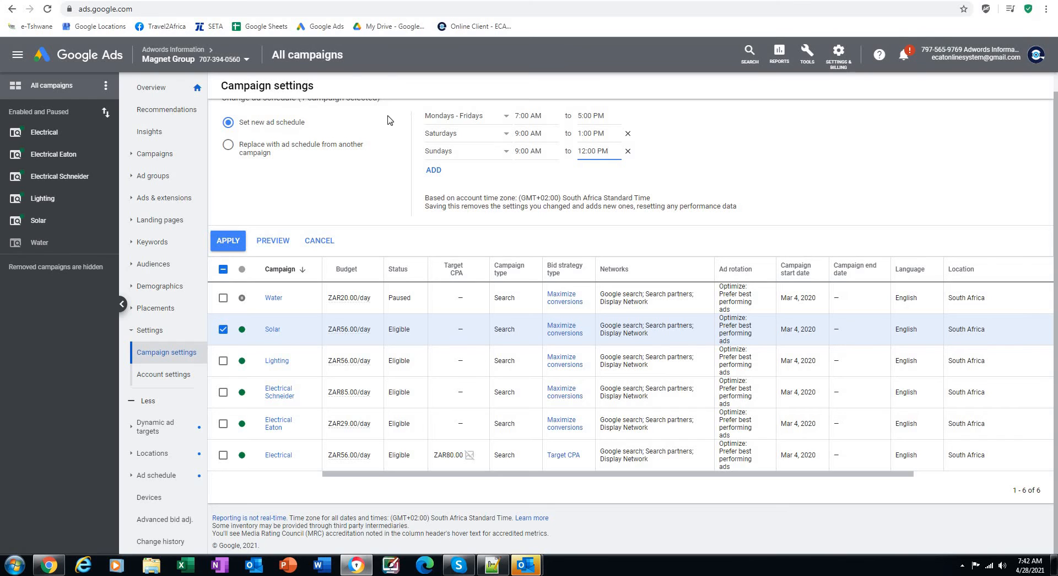
pyautogui.scroll(1, 299, 193)
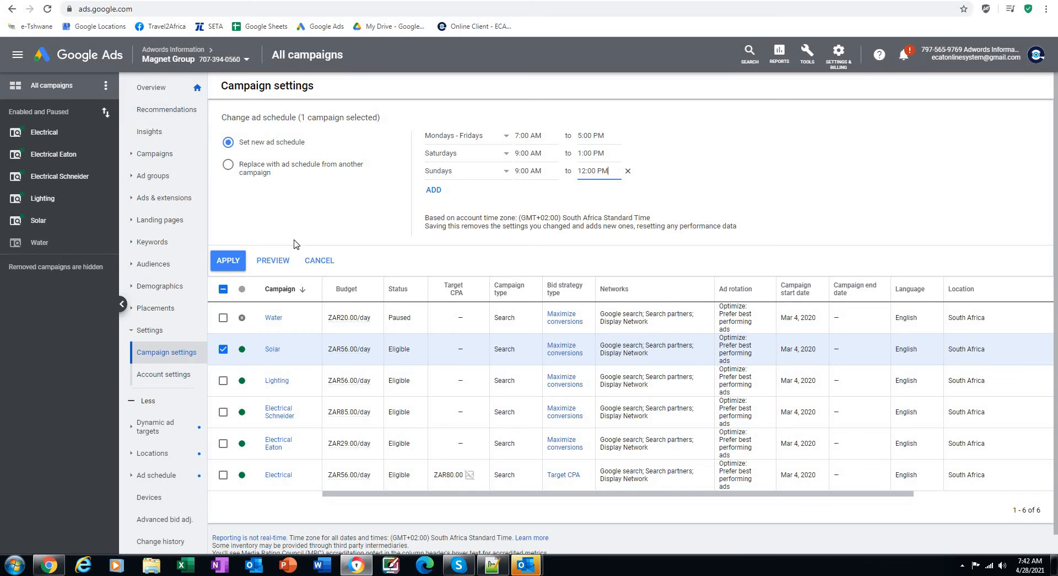
pyautogui.click(318, 260)
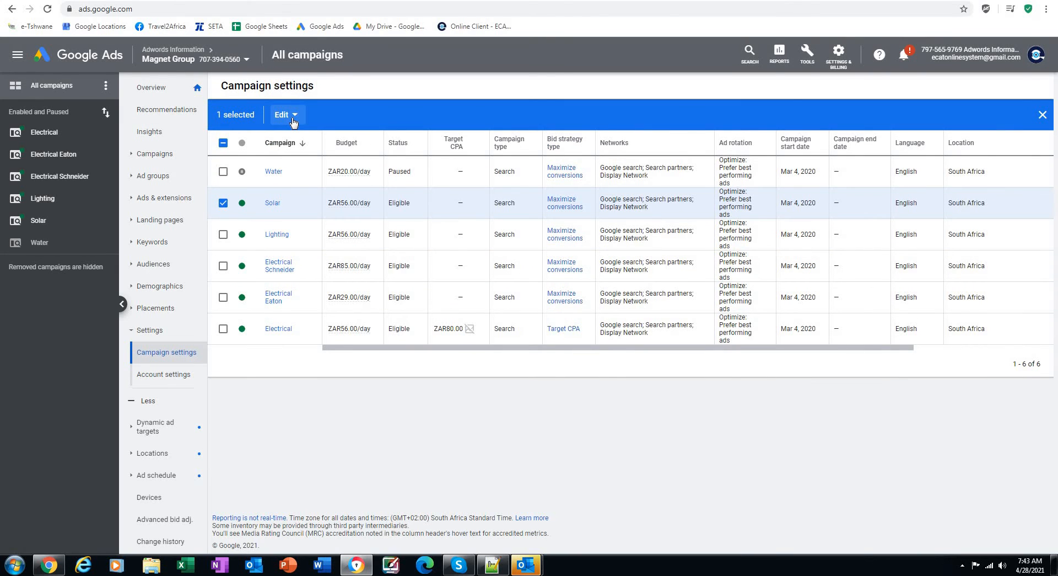
# - Start changing the Solar campaign's bid strategy and choose Maximize clicks as the new strategy
pyautogui.click(294, 121)
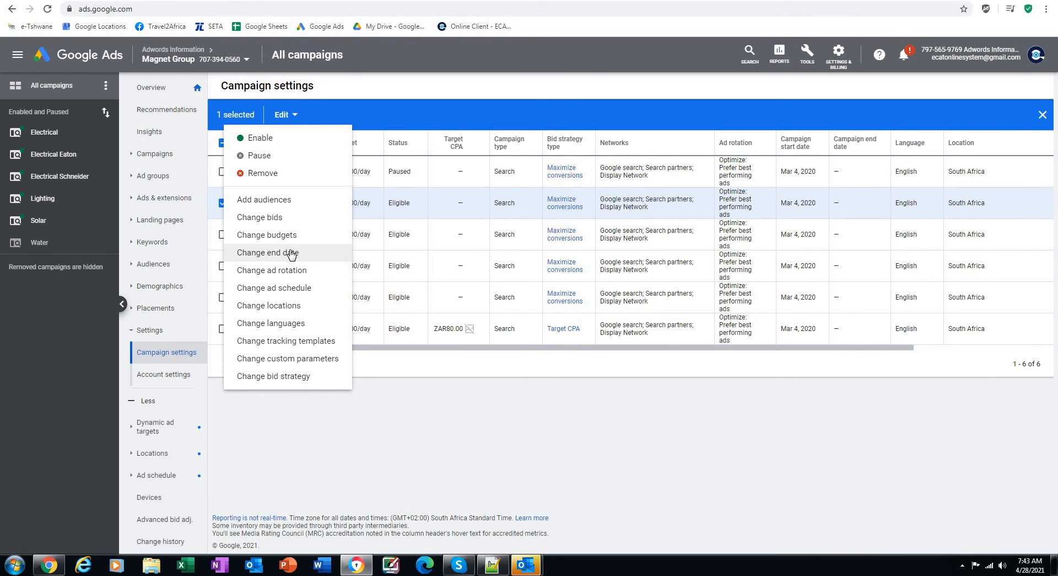
pyautogui.click(269, 377)
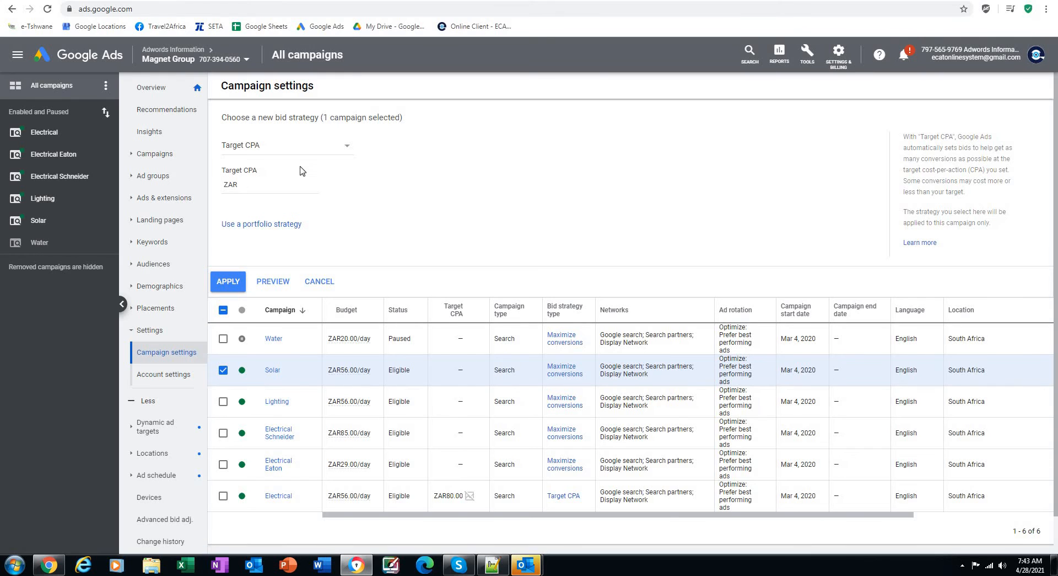
pyautogui.click(344, 152)
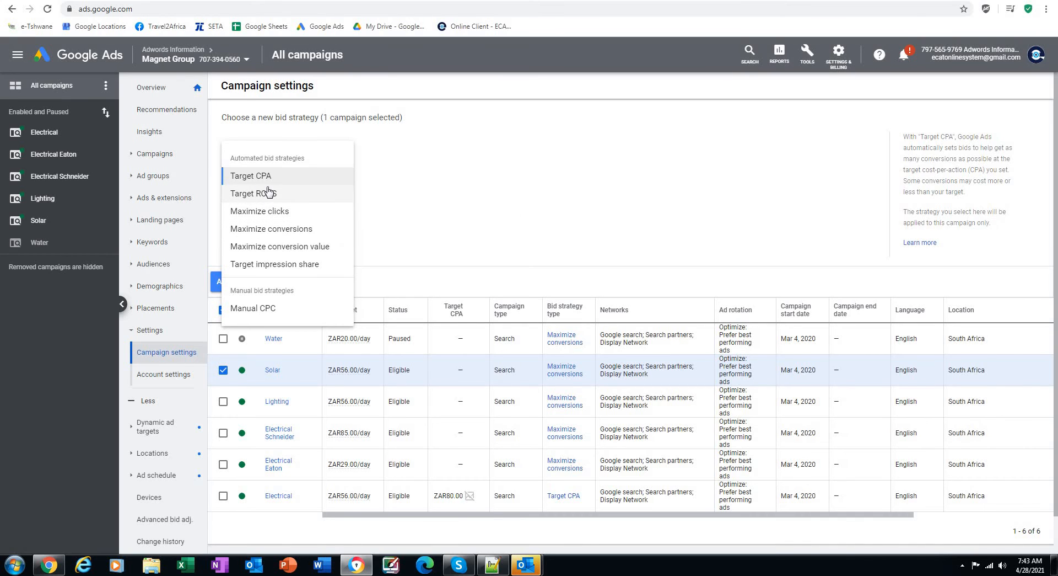
pyautogui.click(278, 212)
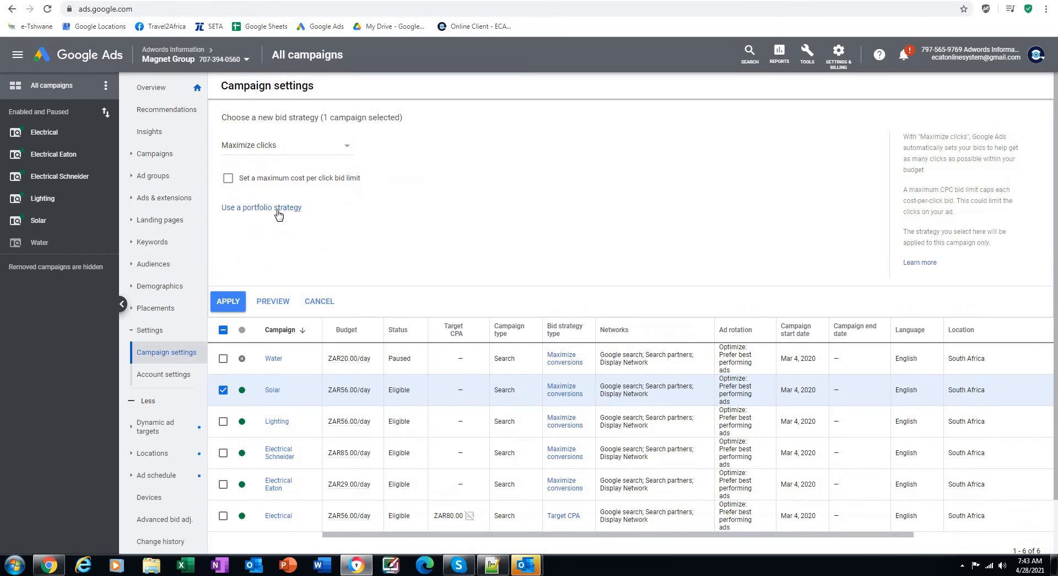
# - Enable a maximum cost per click bid limit of ZAR 1, and discard the bid strategy change without applying it
pyautogui.click(228, 178)
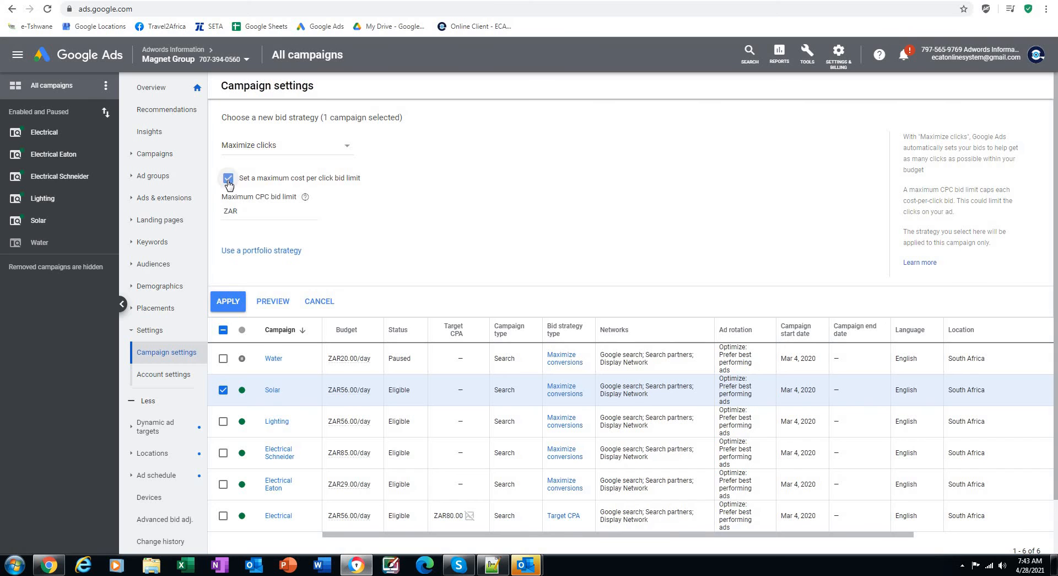
pyautogui.click(248, 215)
pyautogui.write('1')
pyautogui.click(320, 302)
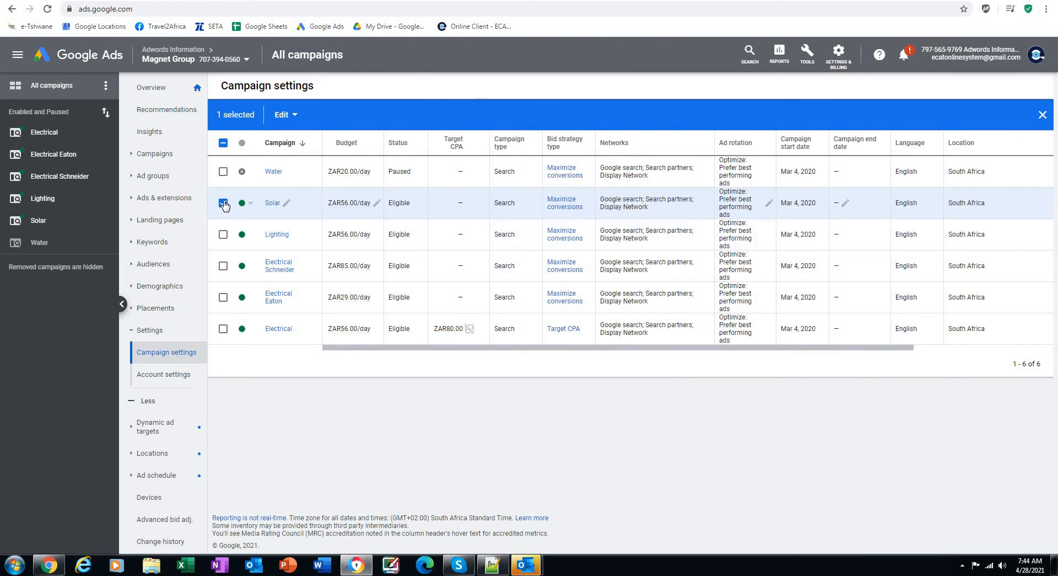